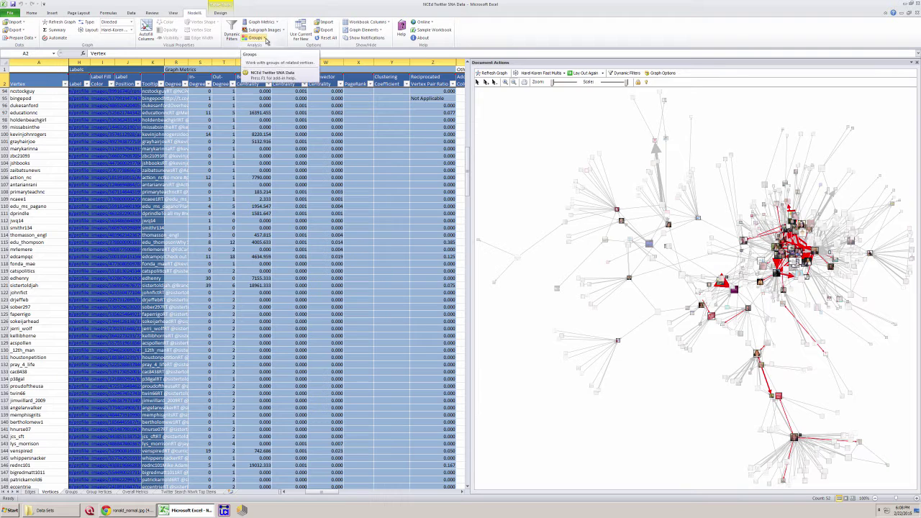
- Check NodeXL's import sources, then show the Prepare Data options for duplicate edges and vertices
left_click(16, 22)
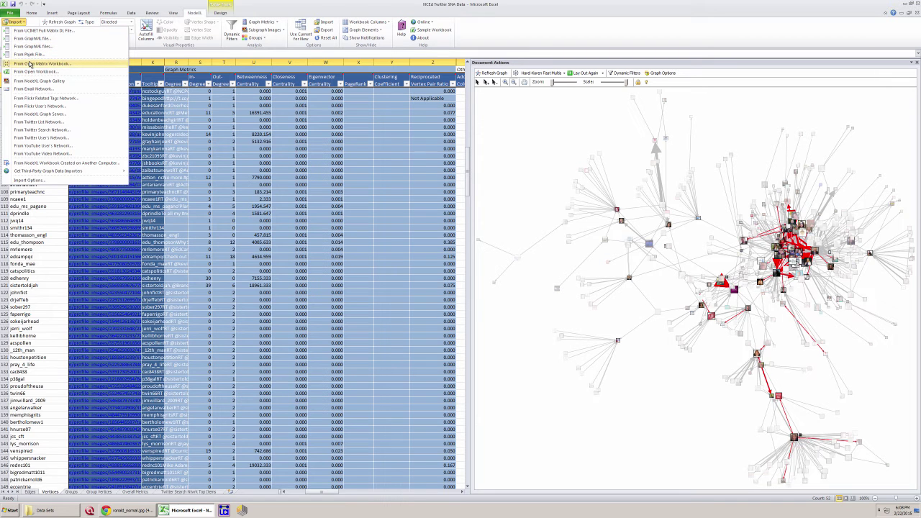
left_click(56, 8)
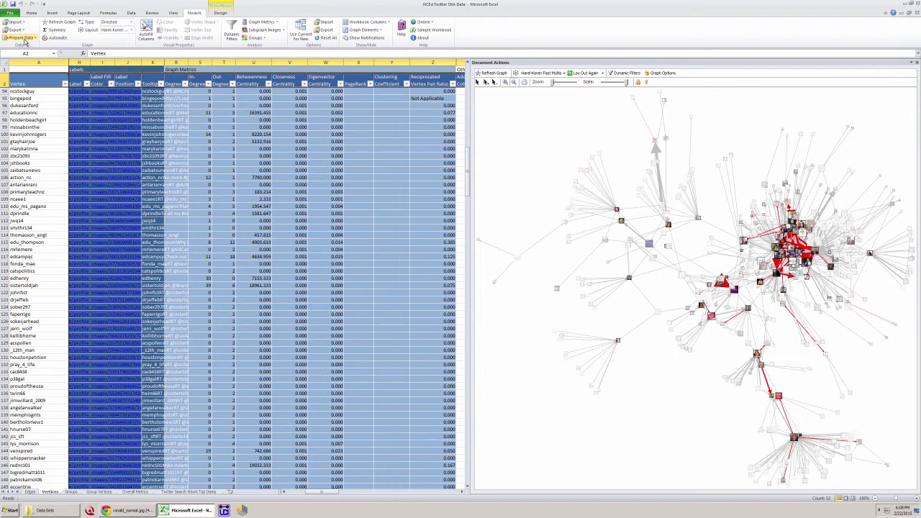
left_click(26, 39)
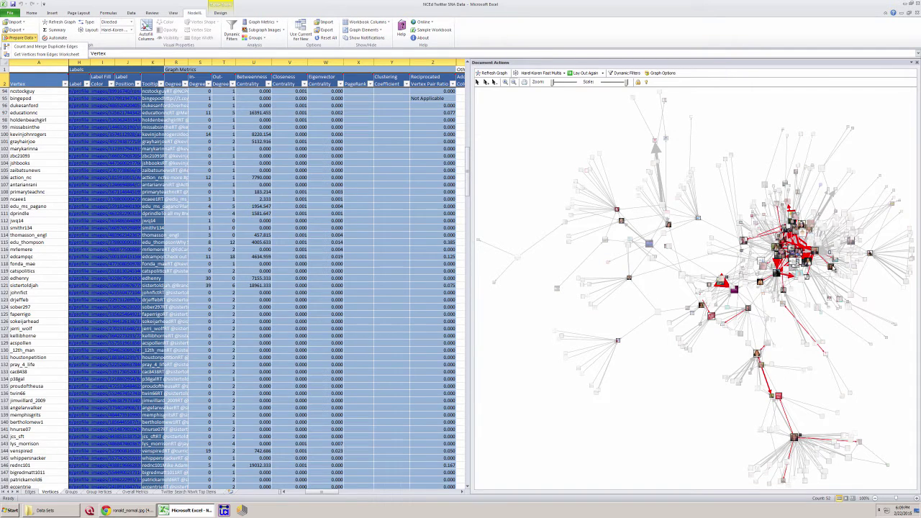
- Try Fruchterman-Reingold, then redraw the graph with the Harel-Koren Fast Multiscale layout
left_click(564, 73)
left_click(556, 82)
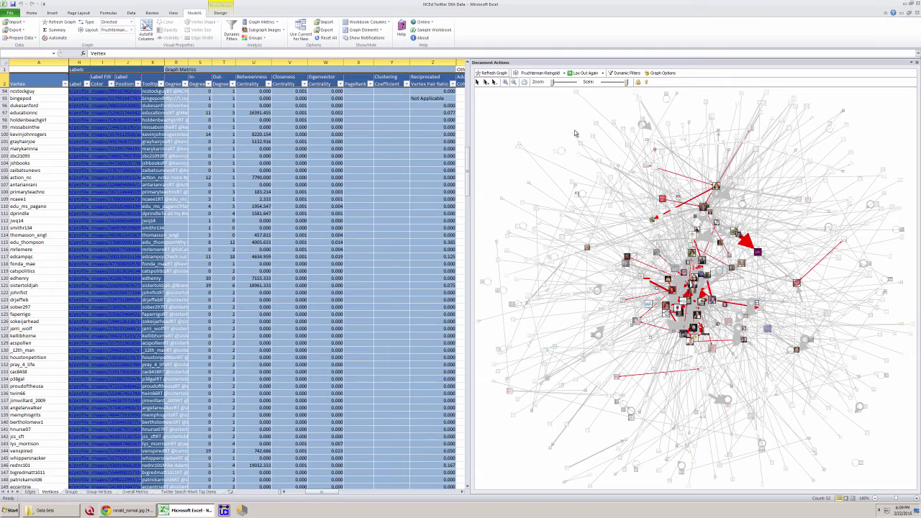
left_click(564, 73)
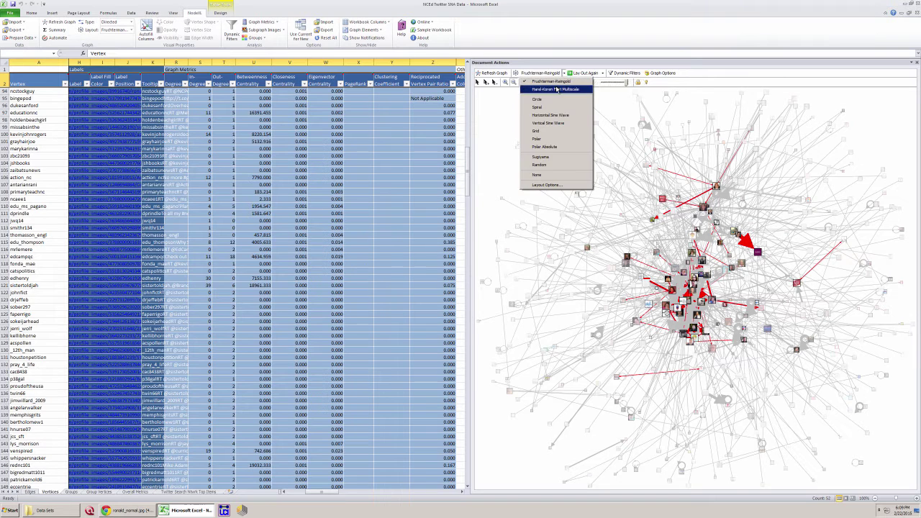
left_click(555, 90)
left_click(509, 74)
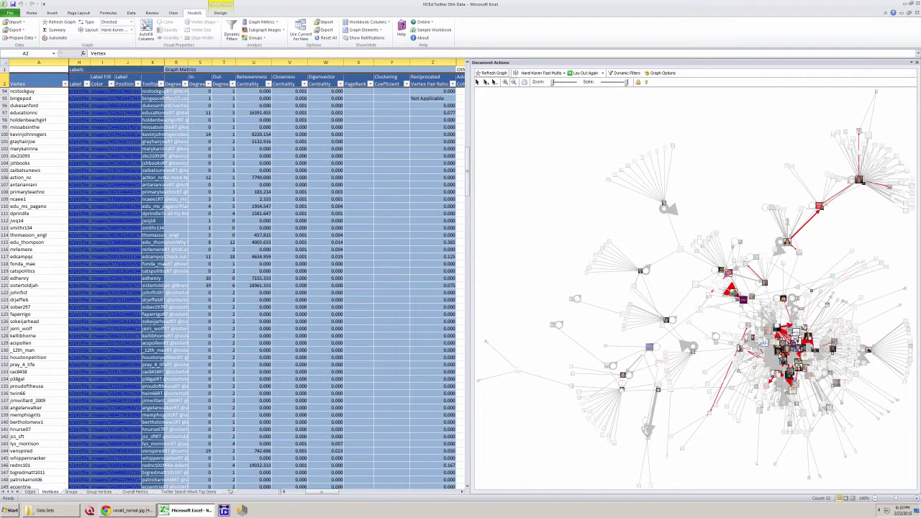
- Show NodeXL's Groups menu for grouping by vertex attribute, component, cluster or motif
mouse_move(778, 351)
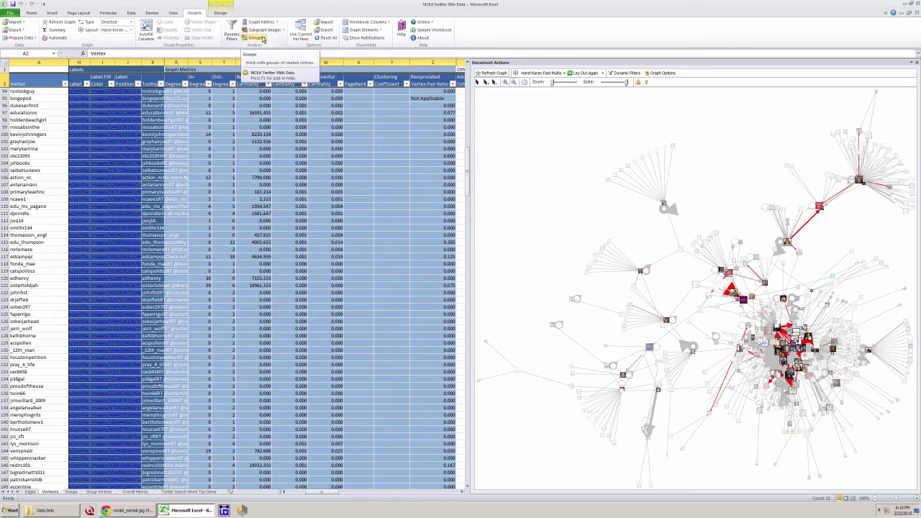
left_click(263, 39)
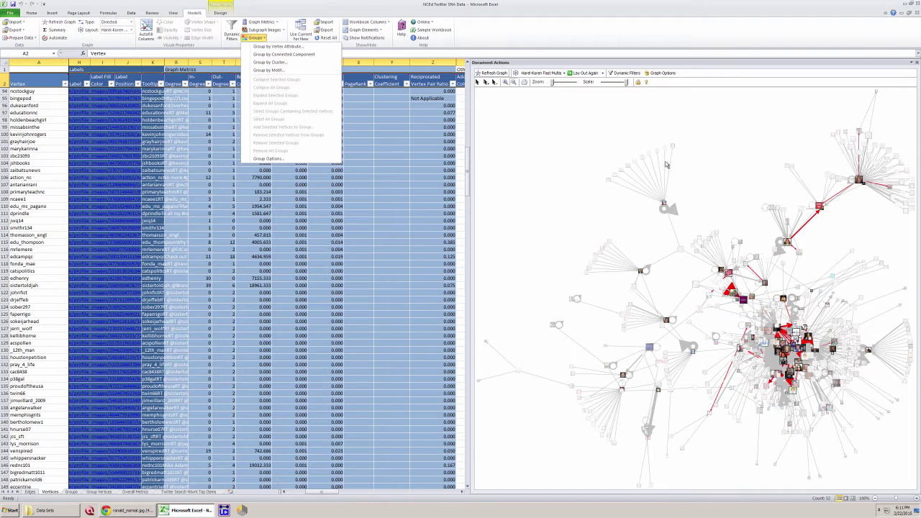
- Group the vertices by fan, D-connector and clique motifs
left_click(275, 71)
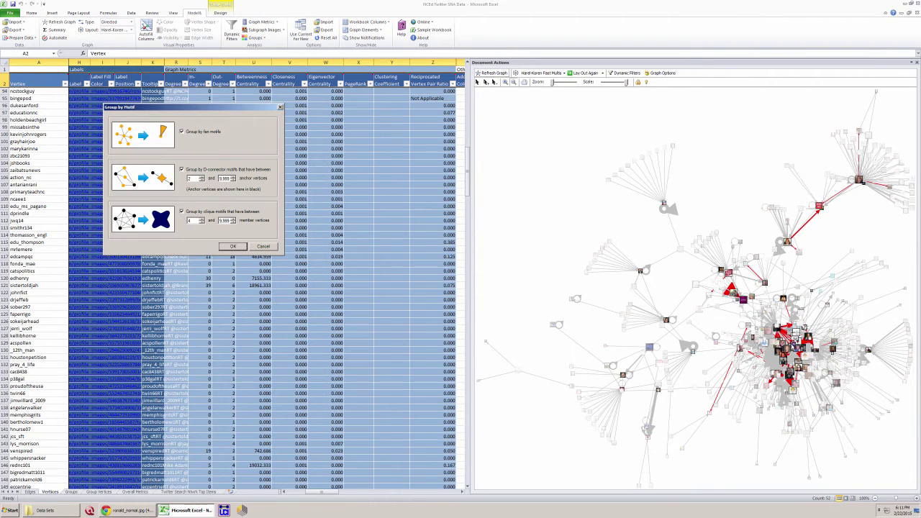
left_click(233, 247)
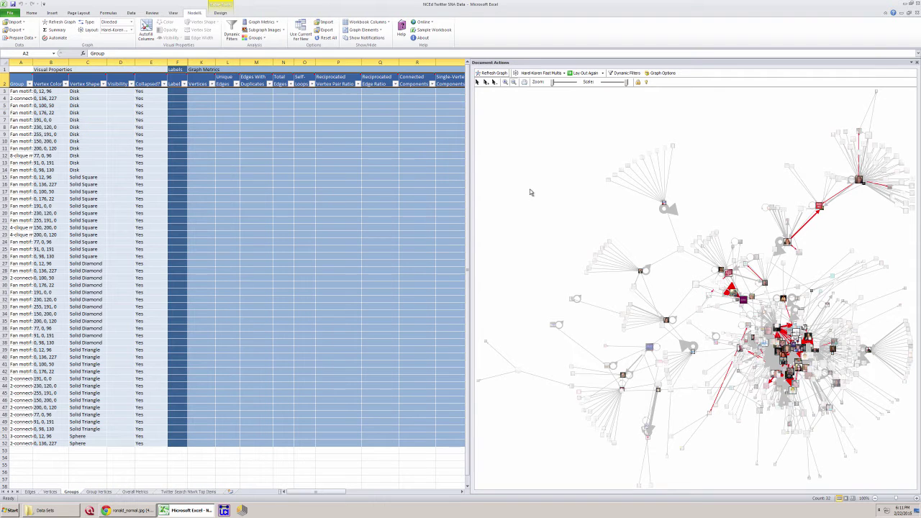
- Refresh the graph so the motif groups appear as collapsed glyphs
left_click(494, 72)
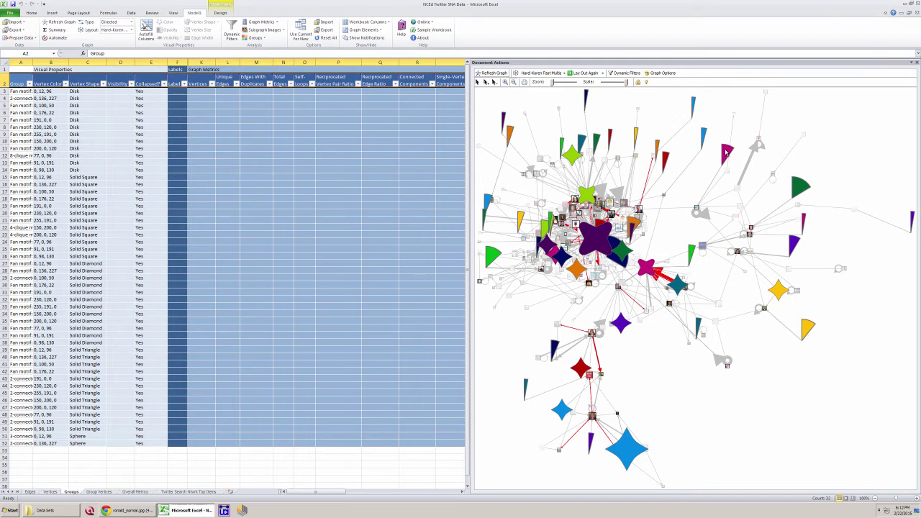
- Look over the Edges and Vertices sheets, then widen column A on the Groups sheet
mouse_move(727, 154)
left_click(29, 491)
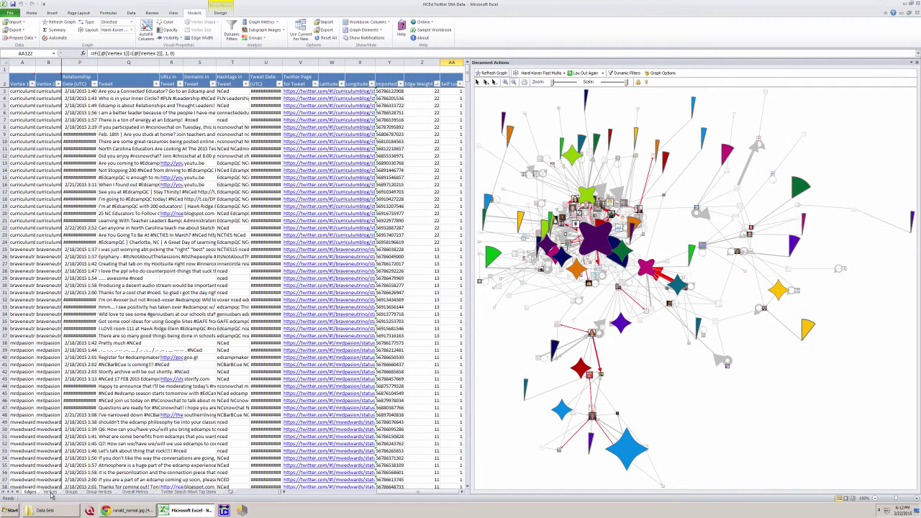
left_click(51, 493)
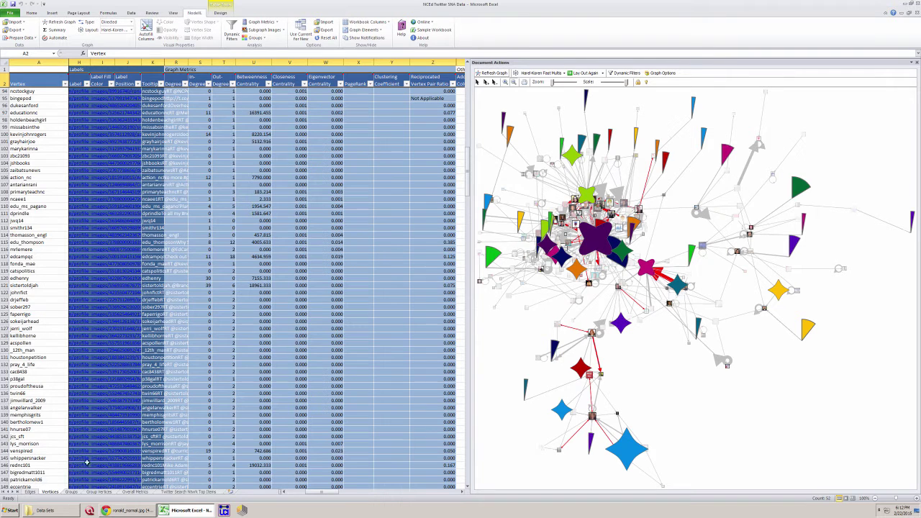
left_click(72, 492)
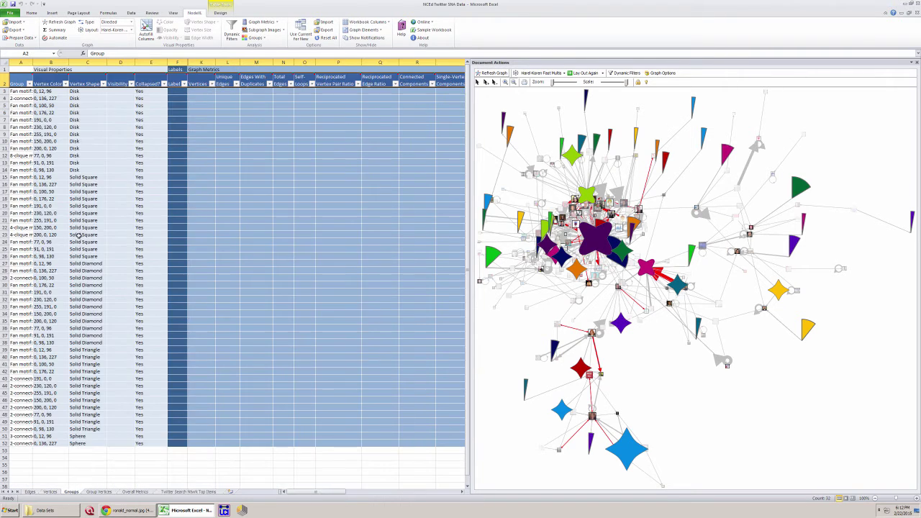
left_click_drag(32, 62, 63, 62)
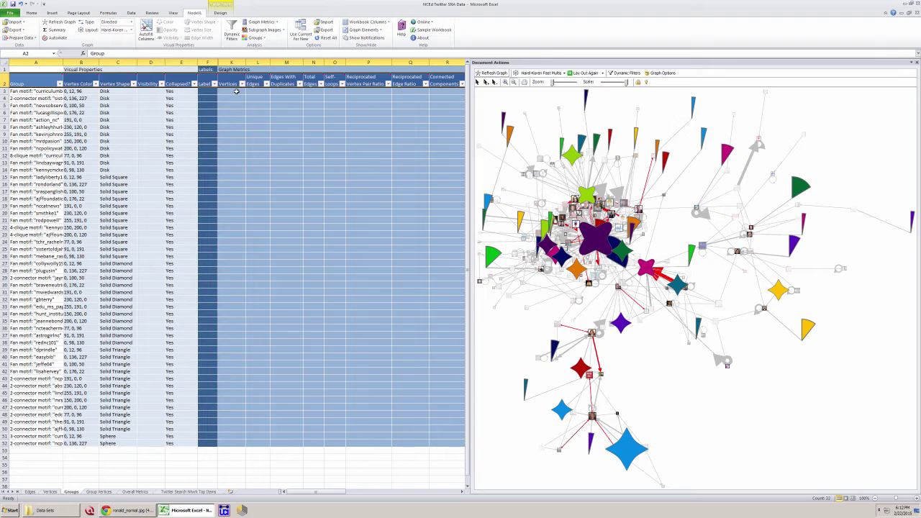
- Group the vertices by cluster with Clauset-Newman-Moore instead of Wakita-Tsurumi
left_click(263, 41)
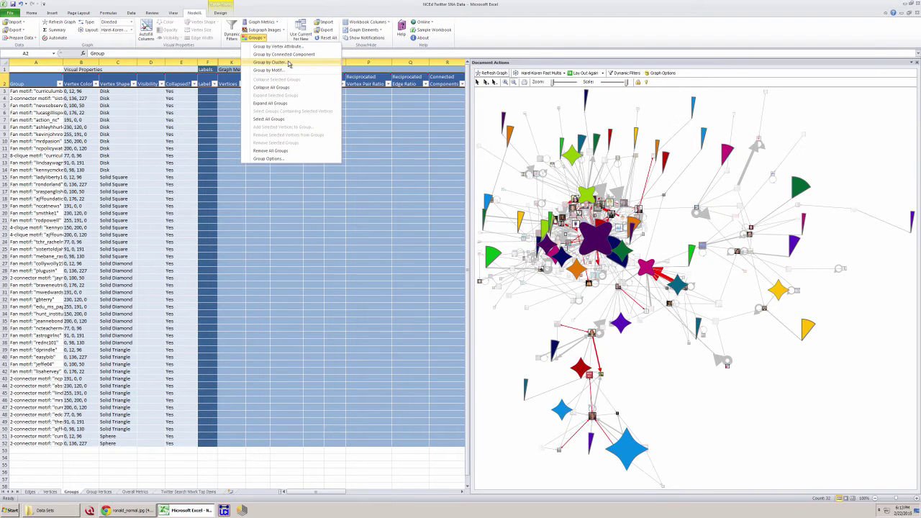
left_click(289, 64)
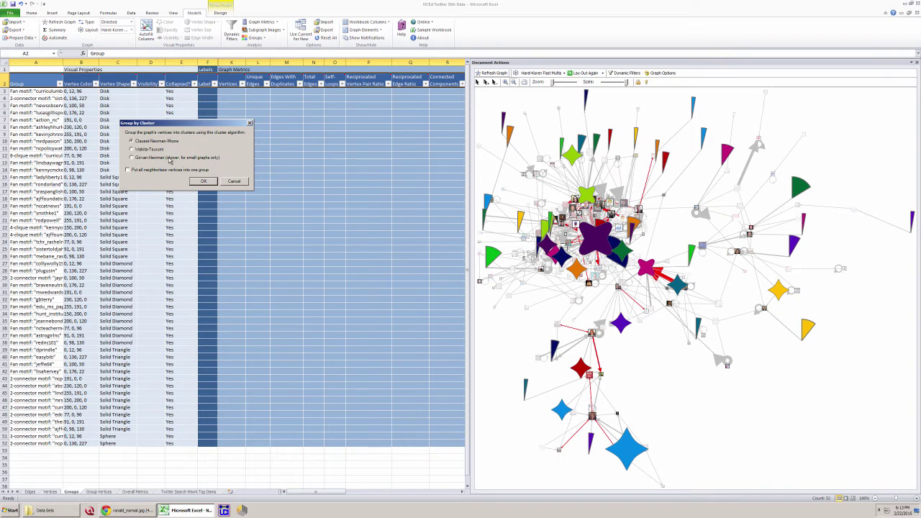
left_click(131, 148)
left_click(134, 141)
left_click(203, 182)
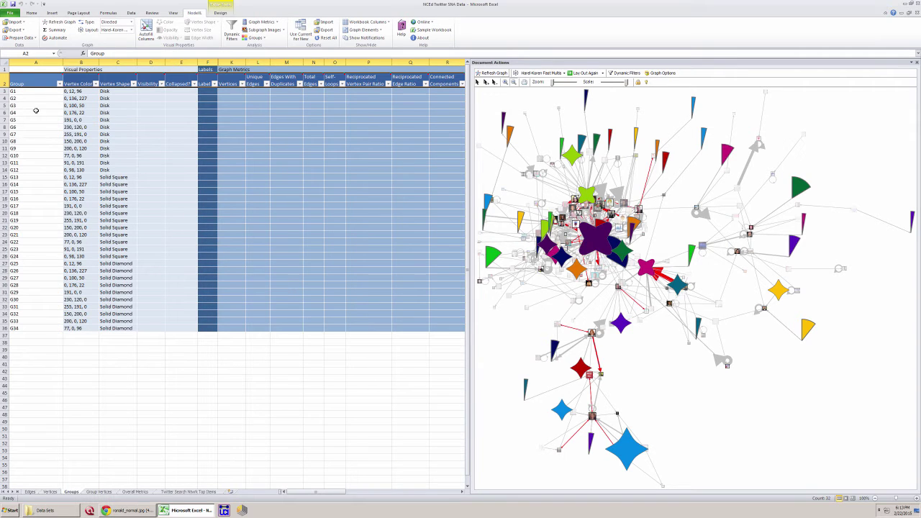
- Preview groups G1 and G11, refresh the graph, then highlight groups G1 and G2
left_click(39, 91)
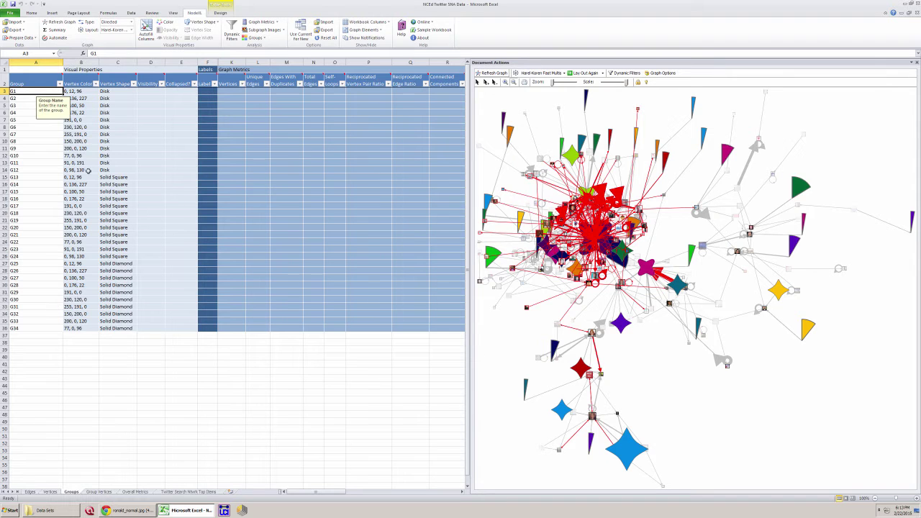
left_click(53, 162)
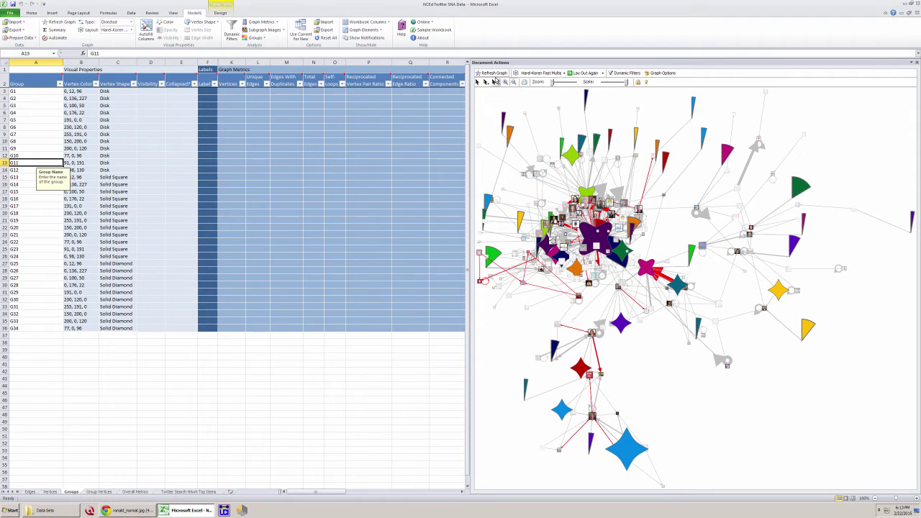
left_click(493, 74)
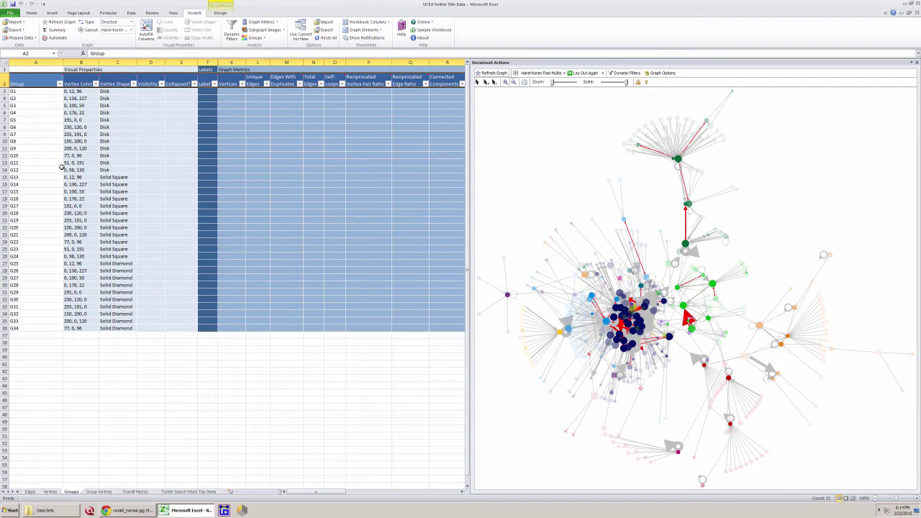
left_click(45, 91)
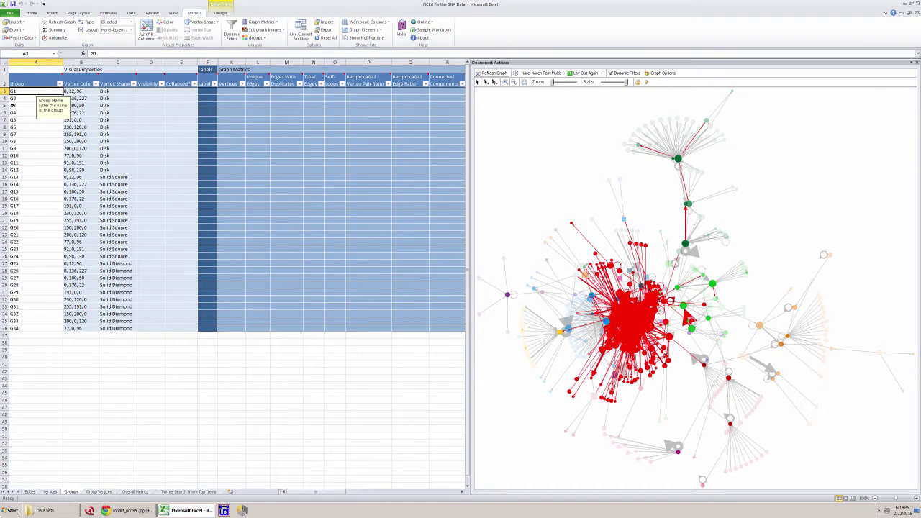
left_click(22, 99)
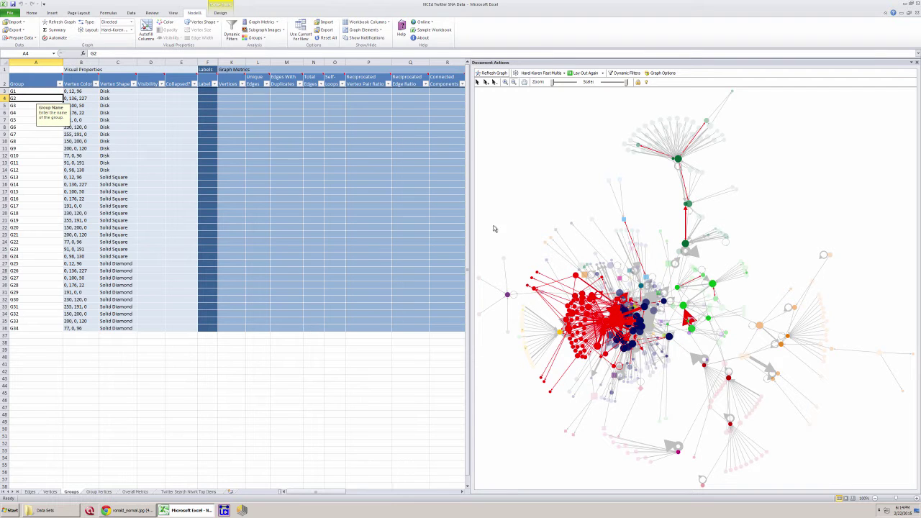
- In Graph Options, draw vertices as images at size 100
left_click(348, 399)
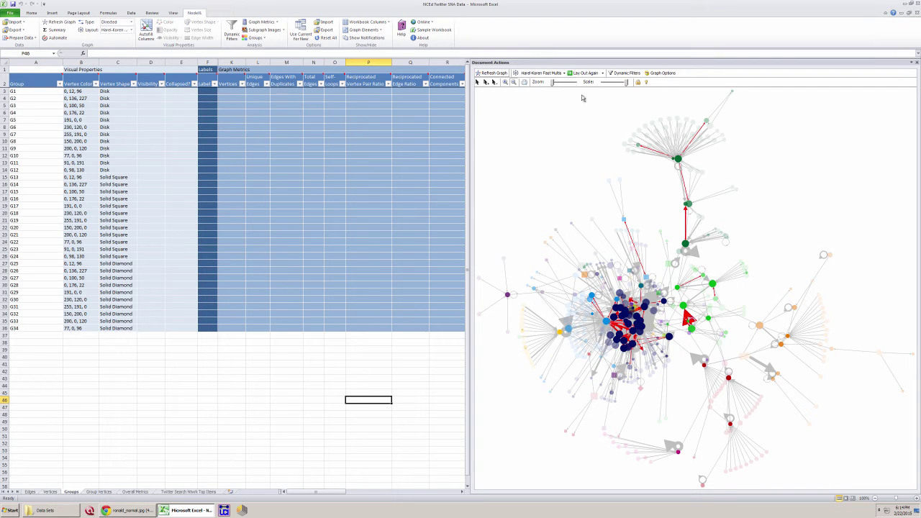
left_click(660, 72)
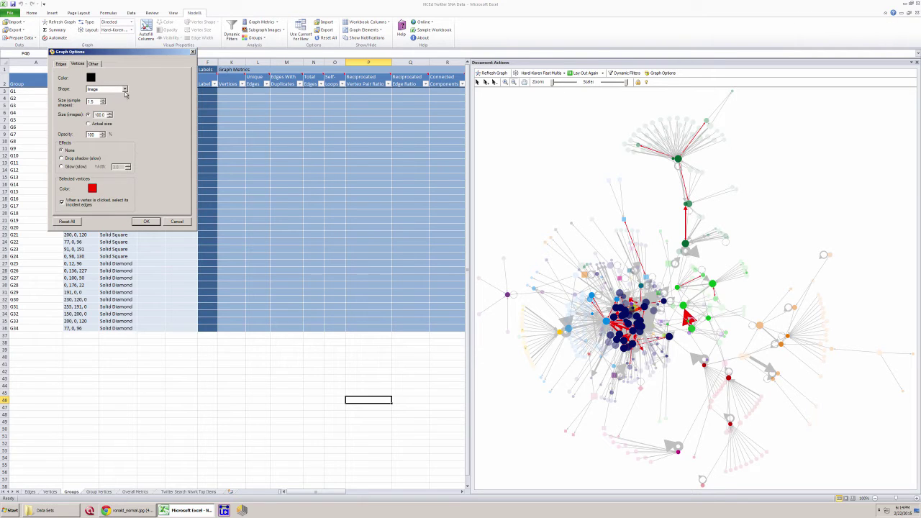
left_click(149, 222)
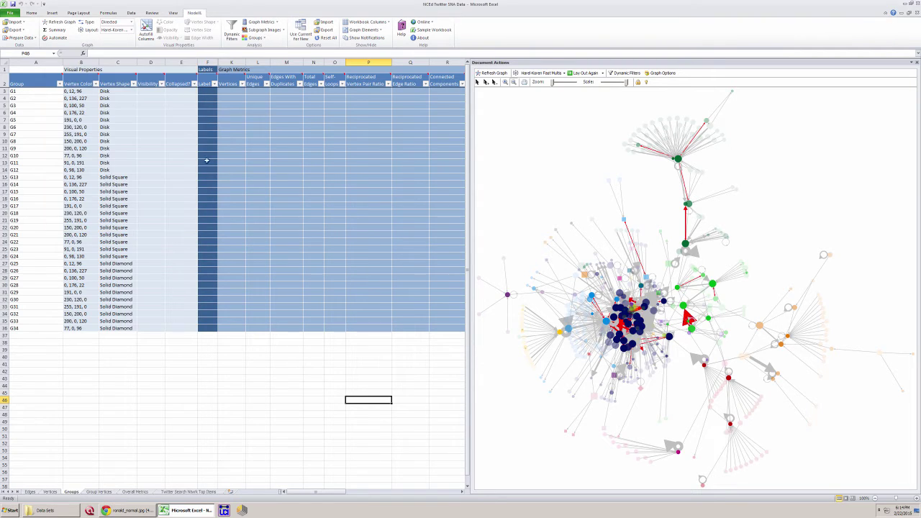
- Set Group Options to take colours from the Groups worksheet and shapes from Vertices
left_click(263, 37)
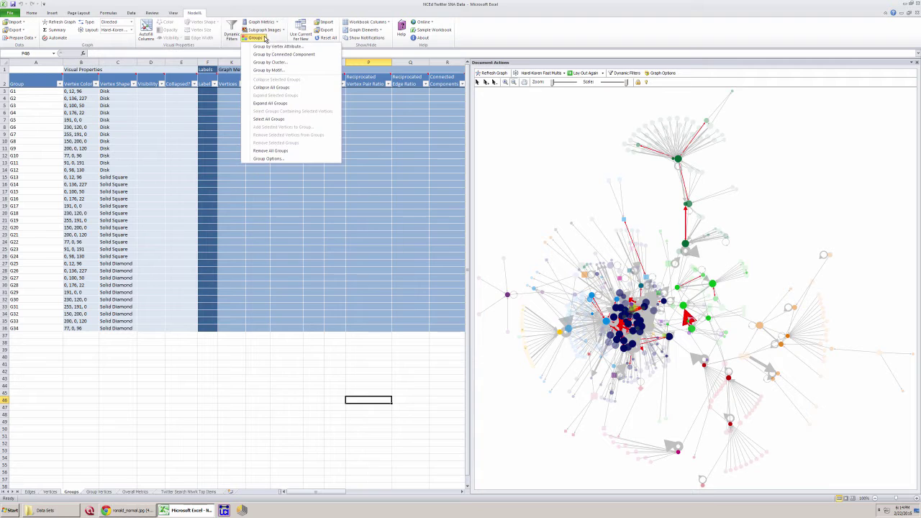
left_click(268, 158)
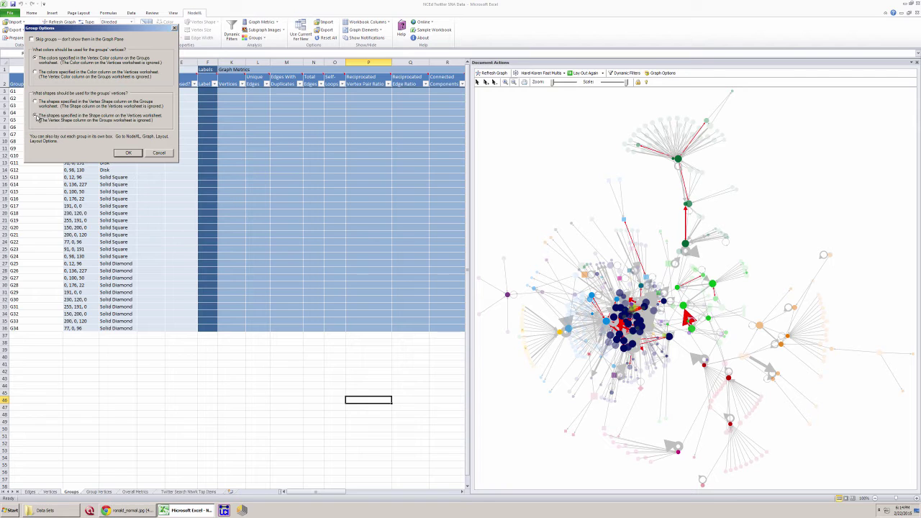
left_click(127, 154)
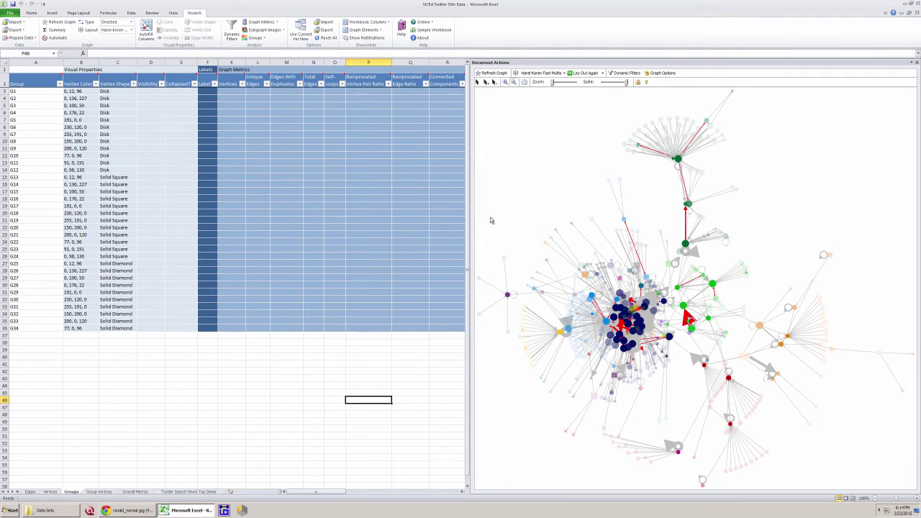
- Refresh the graph to show the 34 cluster groups with profile-picture vertices
left_click(497, 74)
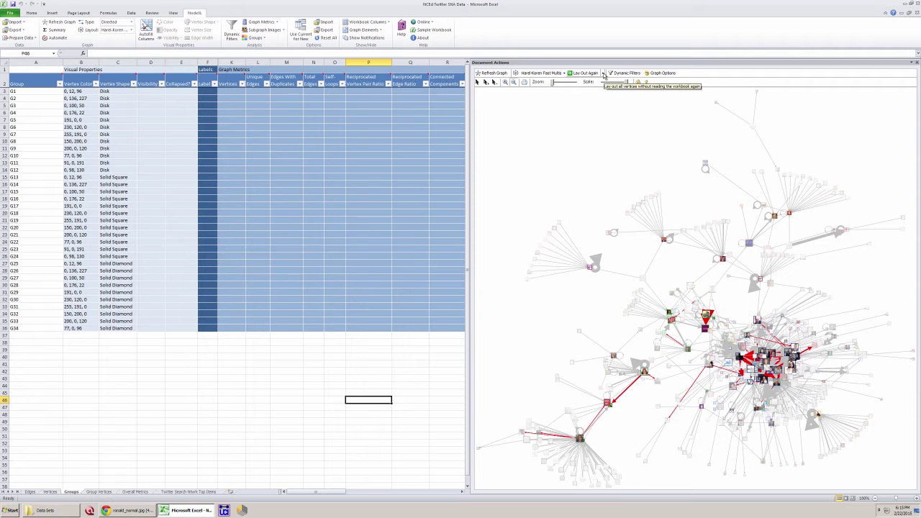
left_click(563, 73)
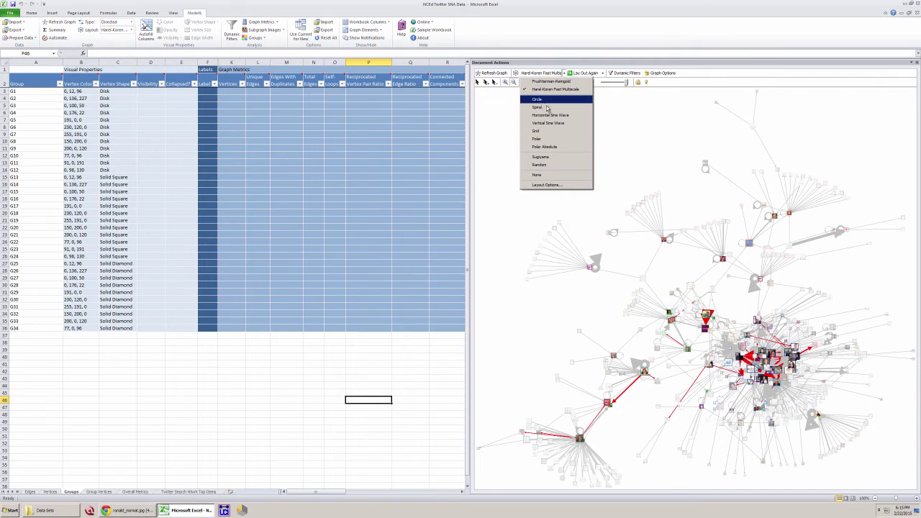
- Lay out each group in its own box, using a grid layout for sparsely connected groups
left_click(544, 185)
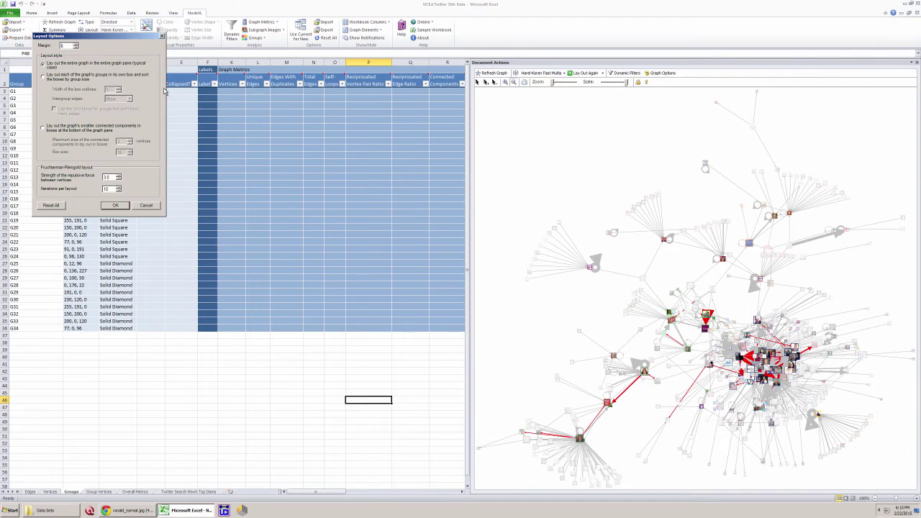
left_click_drag(139, 39, 290, 76)
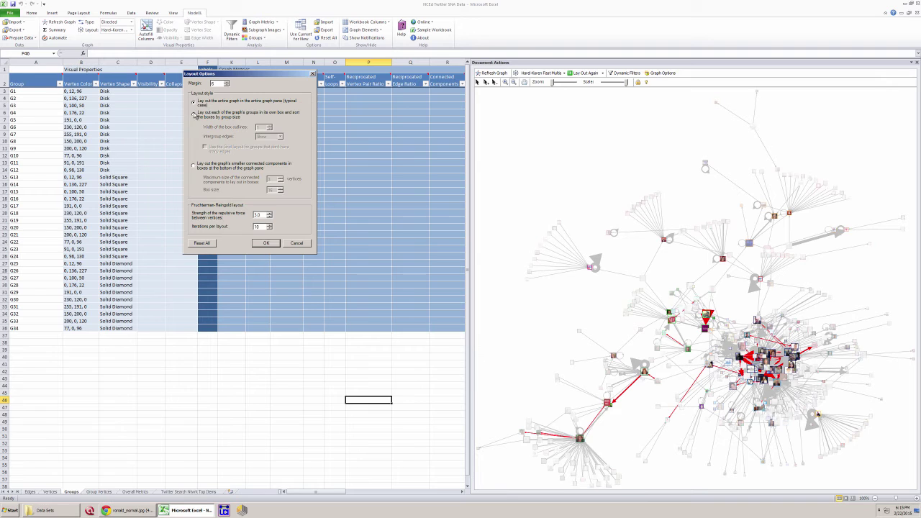
left_click(194, 114)
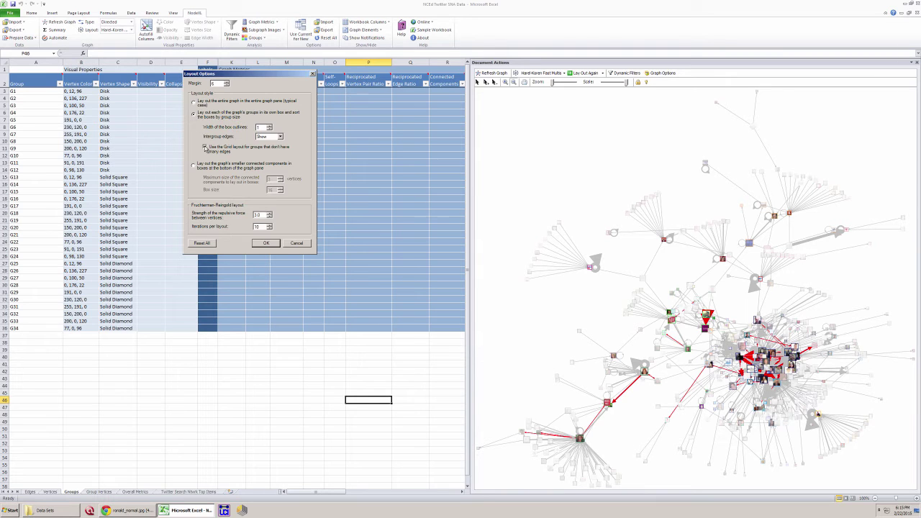
left_click(205, 148)
left_click(266, 243)
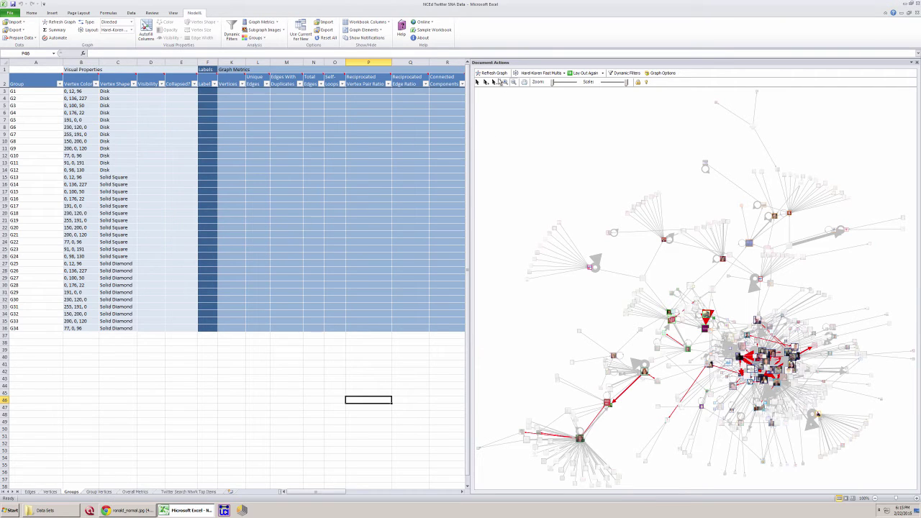
- Redraw the graph with each group boxed, and widen the graph pane by moving the splitter left
left_click(495, 73)
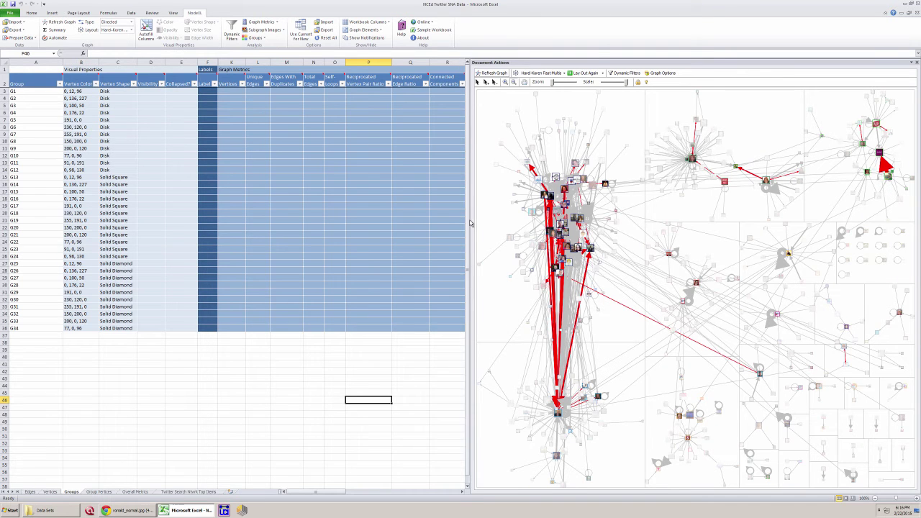
left_click_drag(469, 220, 410, 220)
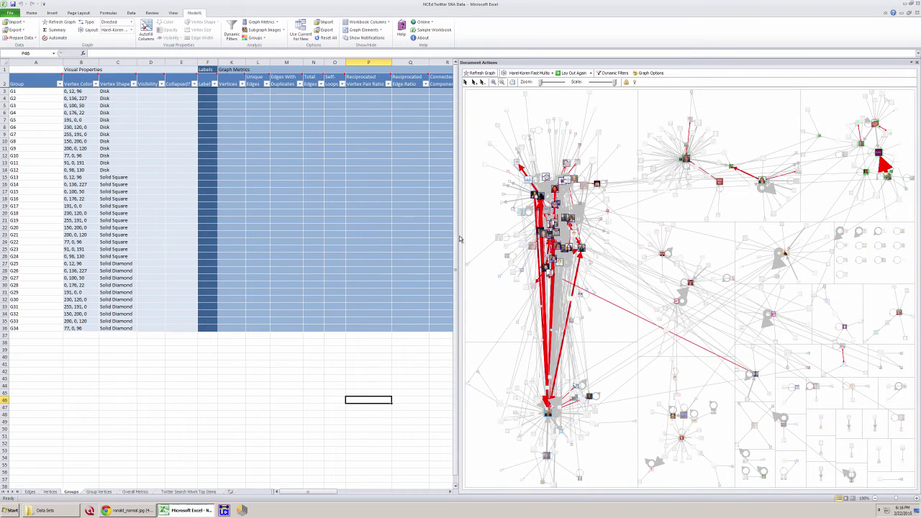
left_click_drag(459, 235, 353, 230)
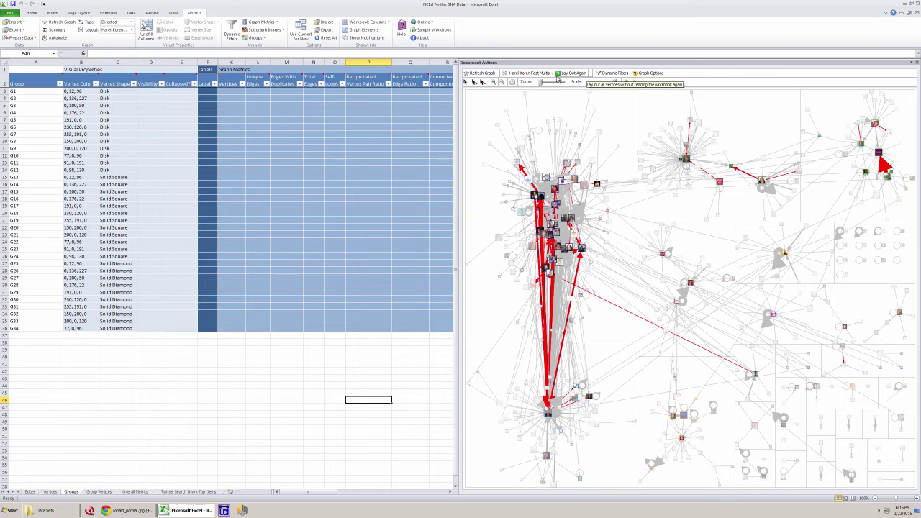
- Set Intergroup edges to Combine in the Layout Options dialog
left_click(551, 73)
left_click(551, 184)
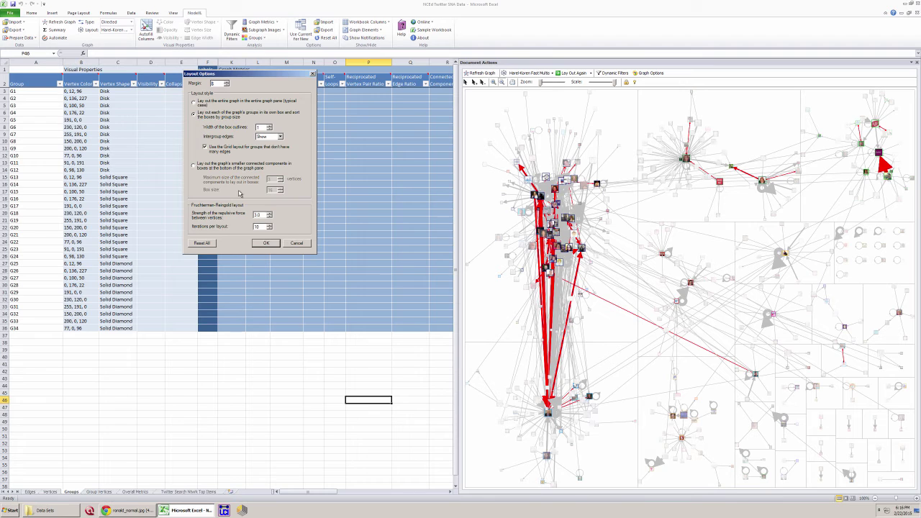
left_click(280, 138)
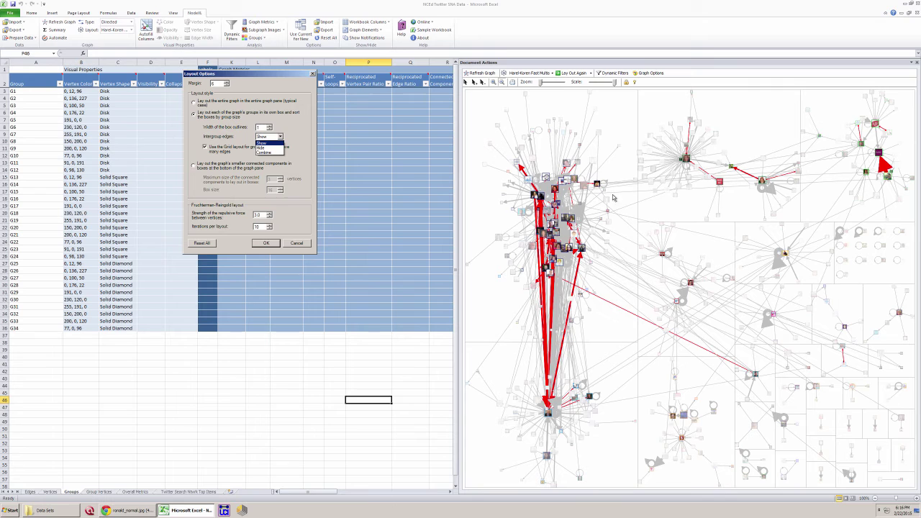
left_click(263, 152)
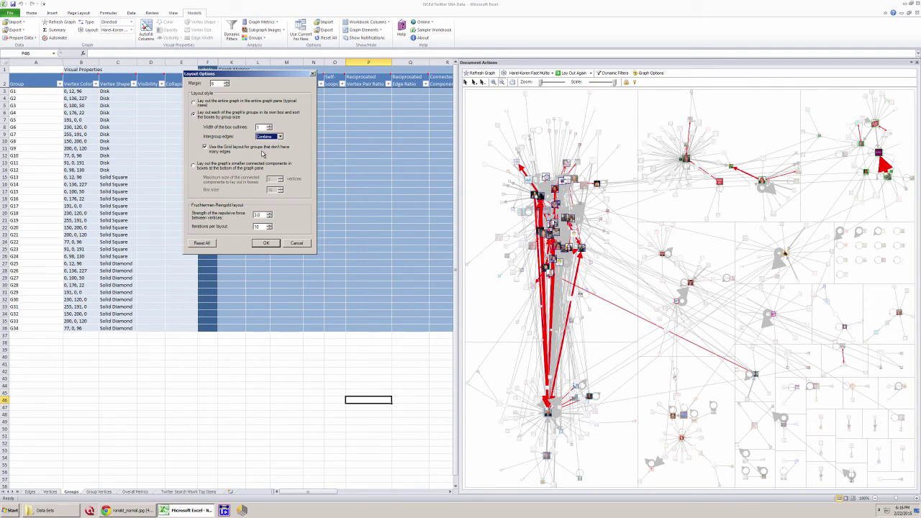
left_click(265, 244)
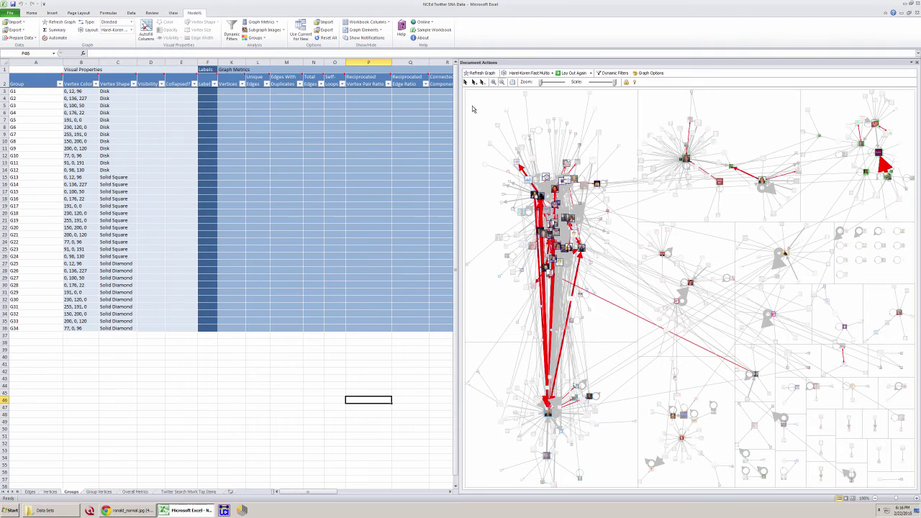
- Refresh the graph so intergroup edges become single thick connectors between group boxes
left_click(482, 73)
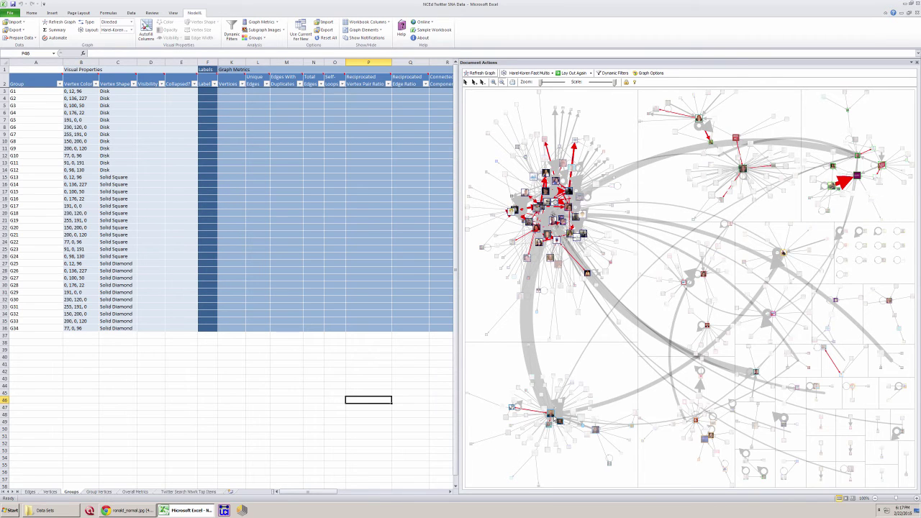
mouse_move(552, 417)
mouse_move(537, 221)
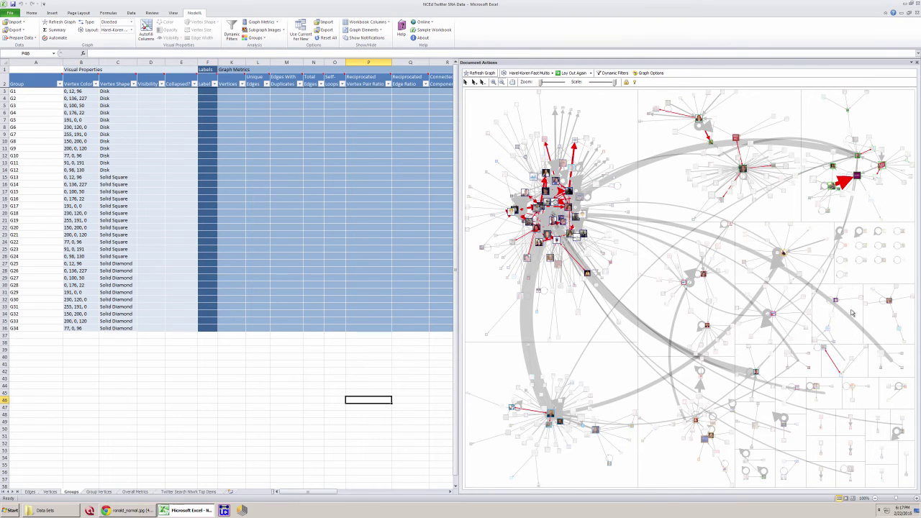